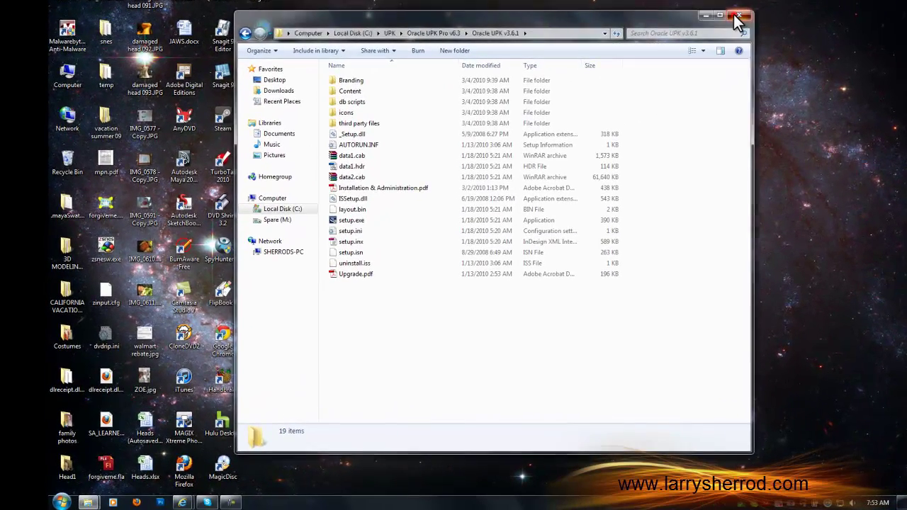
# - Close the installation folder and expand the User Productivity Kit group under All Programs
pyautogui.click(733, 12)
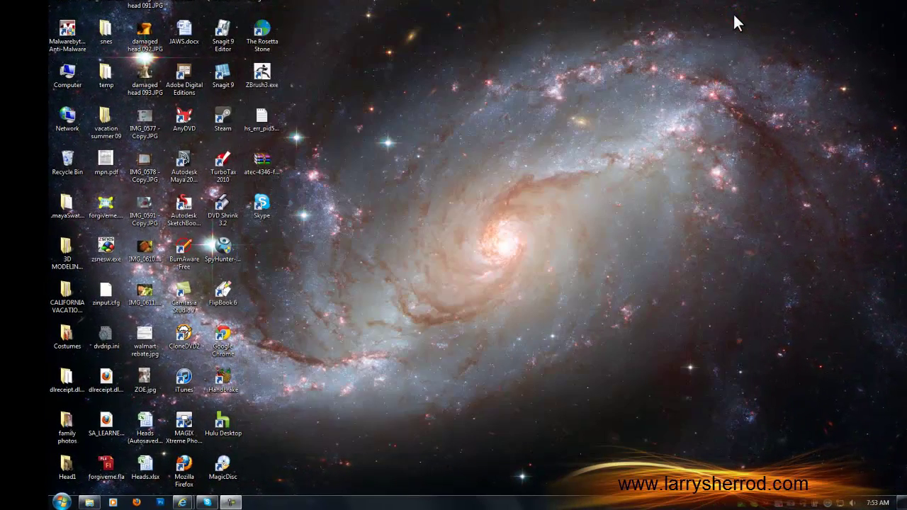
pyautogui.click(61, 501)
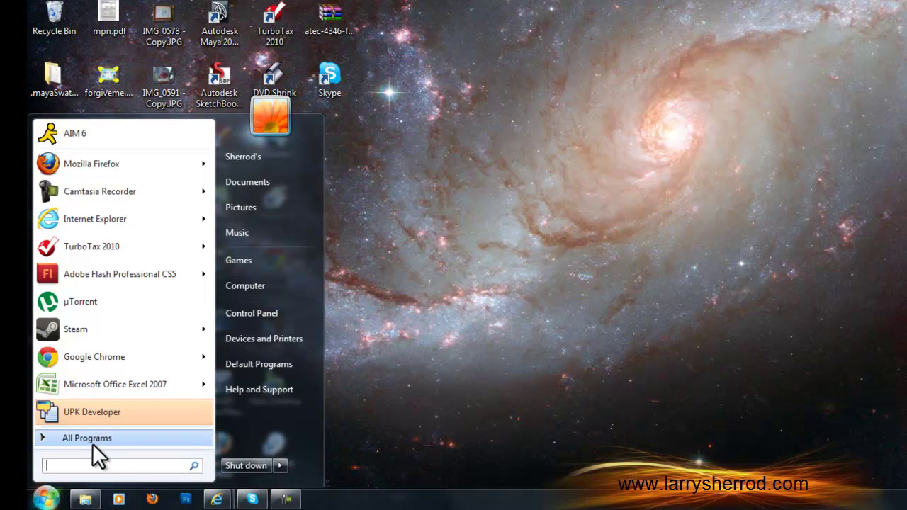
pyautogui.click(92, 441)
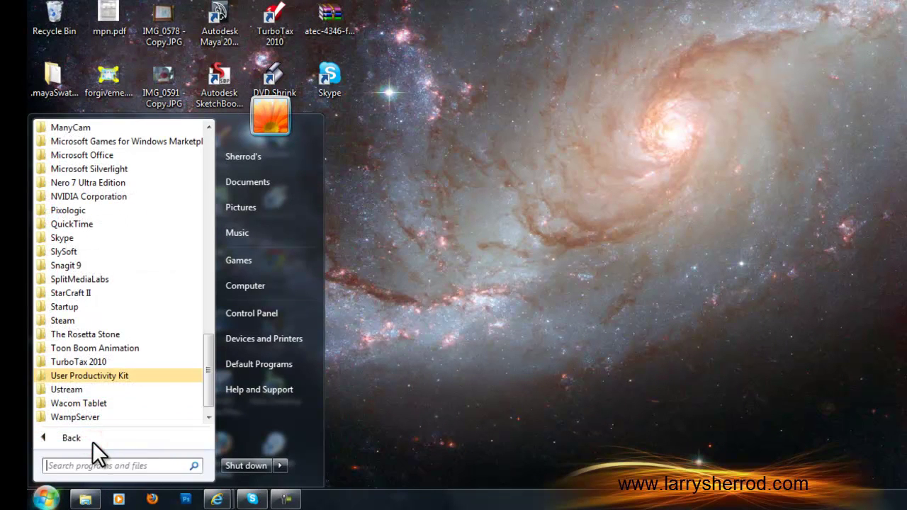
pyautogui.click(96, 376)
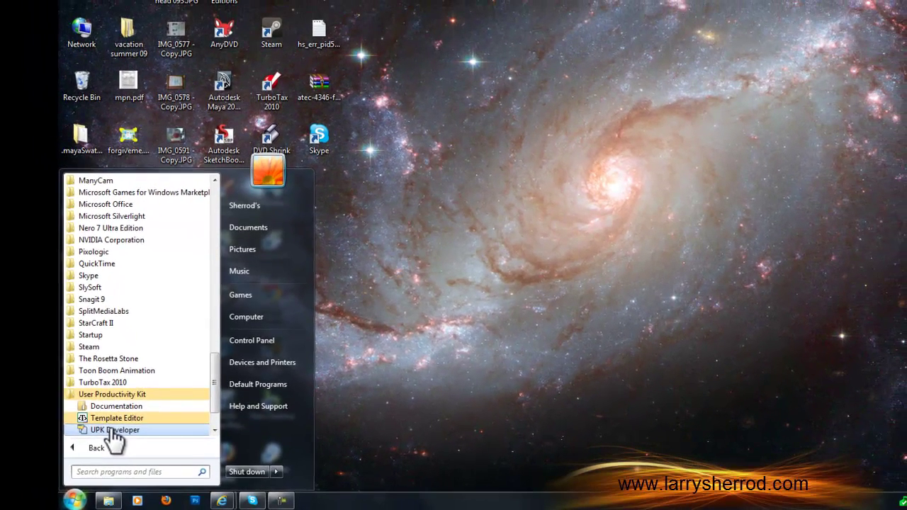
# - Launch UPK Developer and wait for its Start Screen to load
pyautogui.click(90, 418)
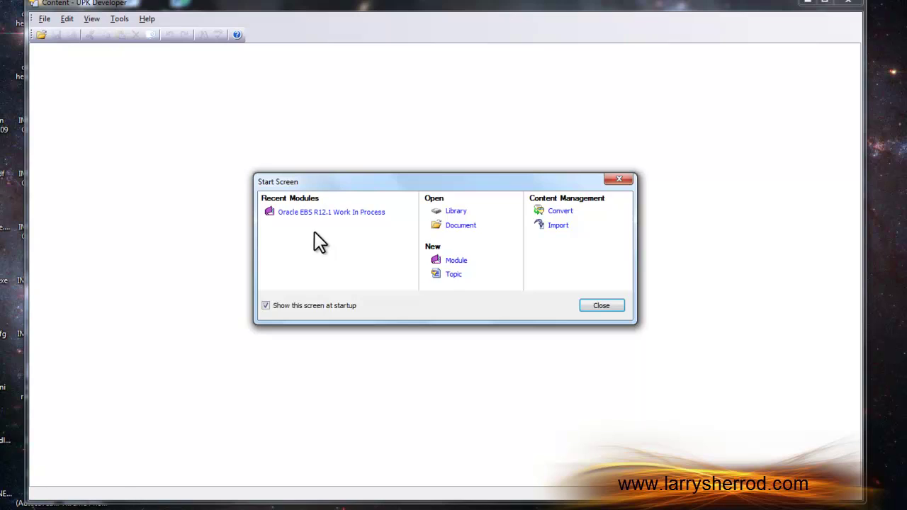
# - Open the Library from the Start Screen's Open options
pyautogui.click(454, 212)
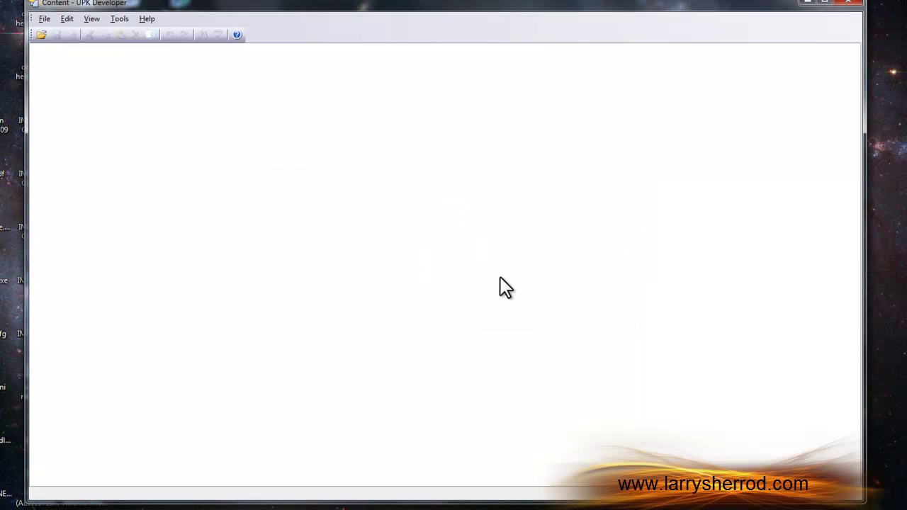